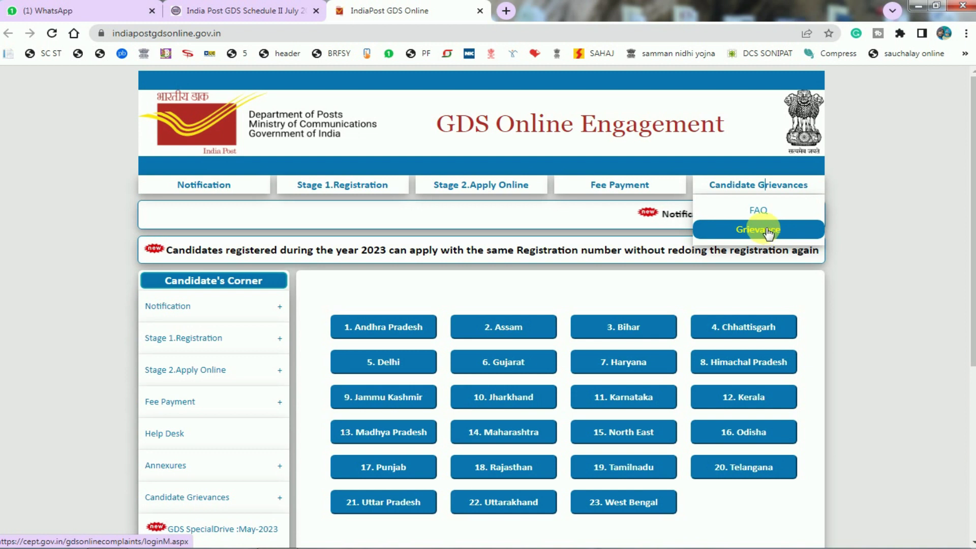
Open the candidate Grievance portal from the GDS Online Engagement homepage.
left_click(765, 230)
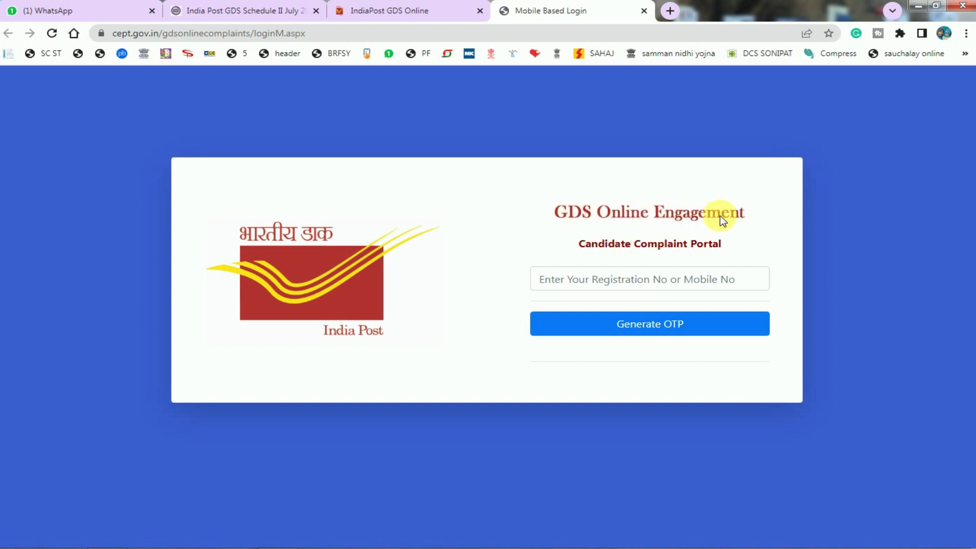
left_click_drag(579, 245, 667, 245)
left_click(747, 227)
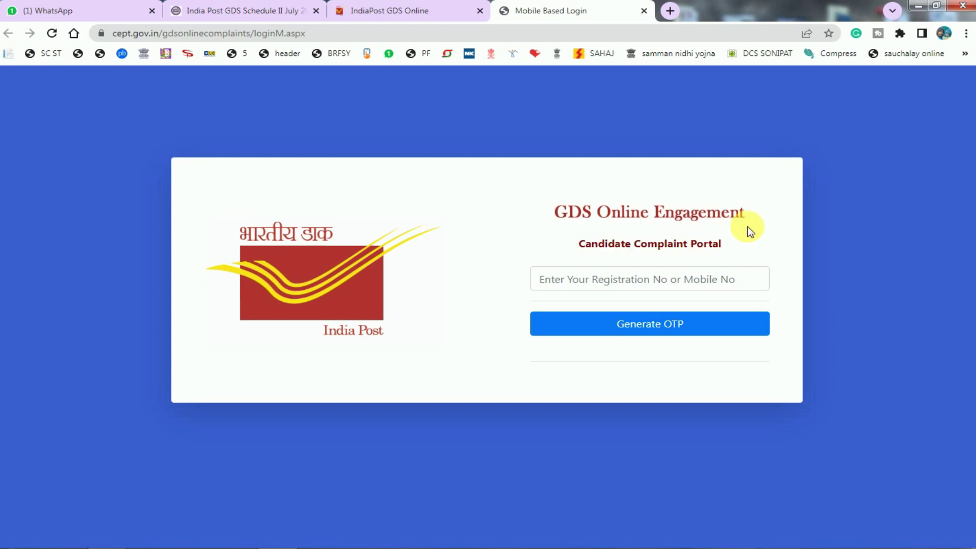
Generate an OTP for the candidate's registration number and log in to the complaint portal with that OTP.
triple_click(722, 238)
left_click(703, 249)
left_click(661, 330)
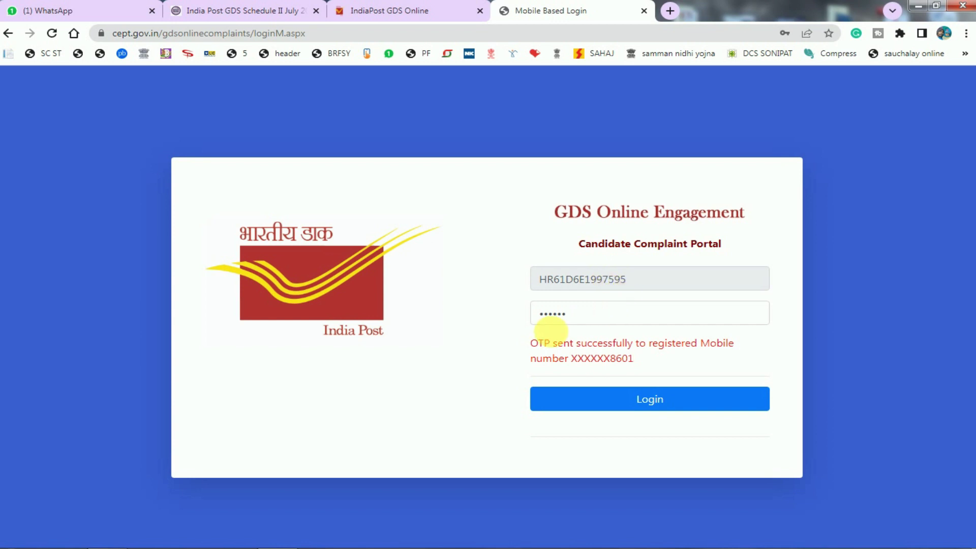
left_click(639, 402)
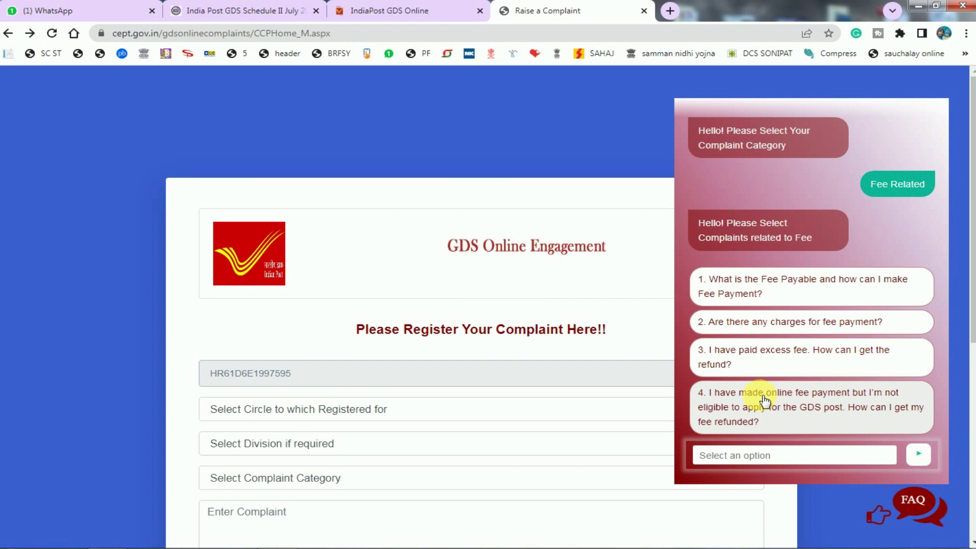
Look up the fee-related FAQ answer on refunds for candidates who paid online but are not eligible for the GDS post.
left_click(746, 406)
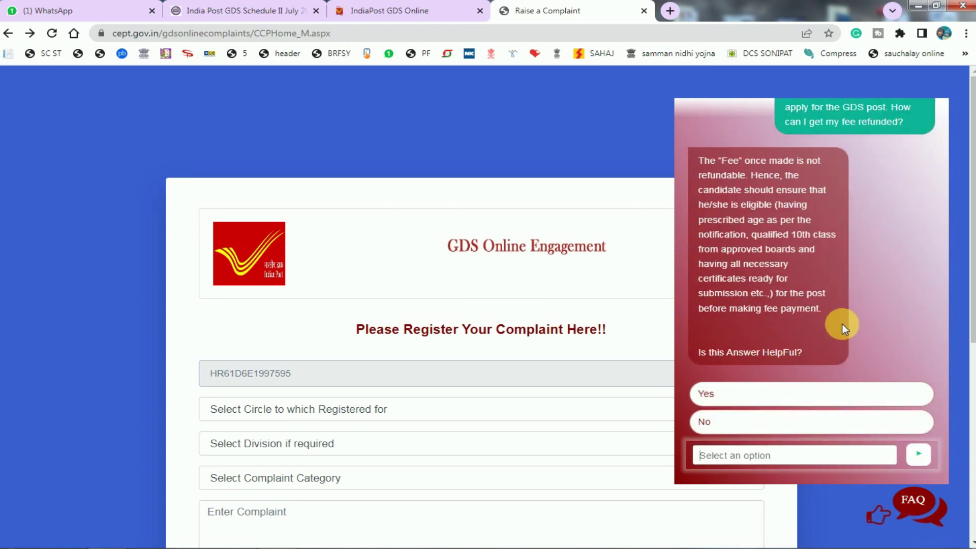
scroll(356, 325, "down", 1)
scroll(376, 305, "down", 2)
left_click_drag(359, 203, 607, 204)
left_click(610, 208)
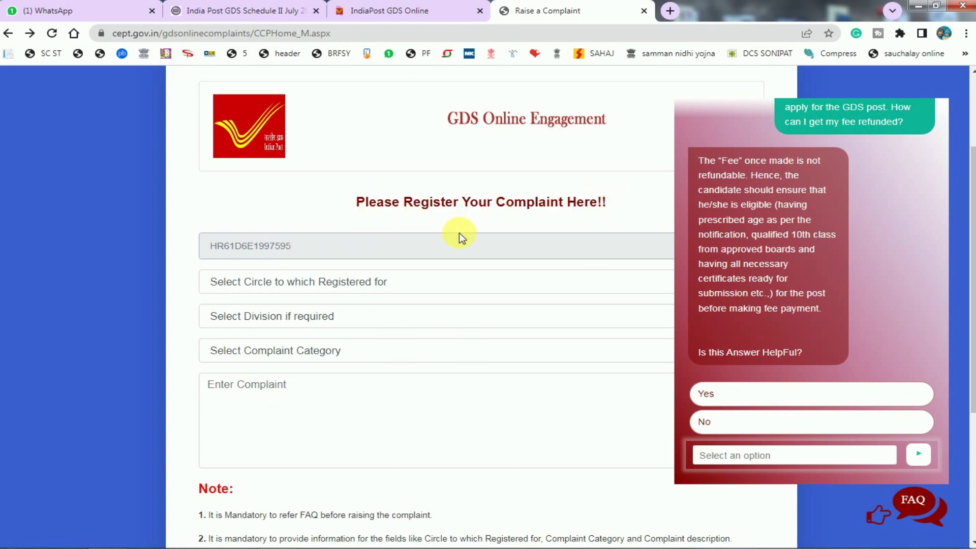
left_click(279, 249)
left_click_drag(279, 249, 206, 246)
left_click(183, 258)
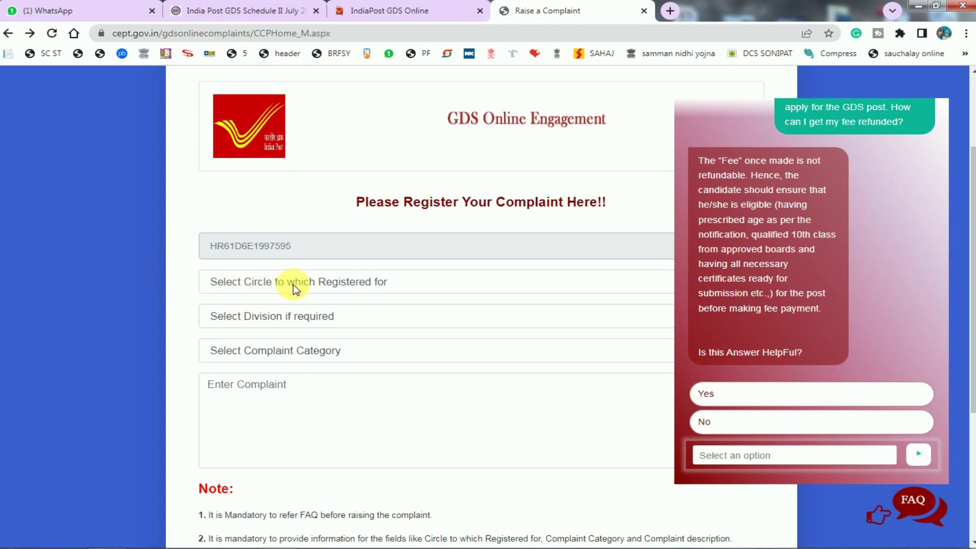
Set the complaint's registered circle to Bihar and its division to Samastipur.
left_click(368, 287)
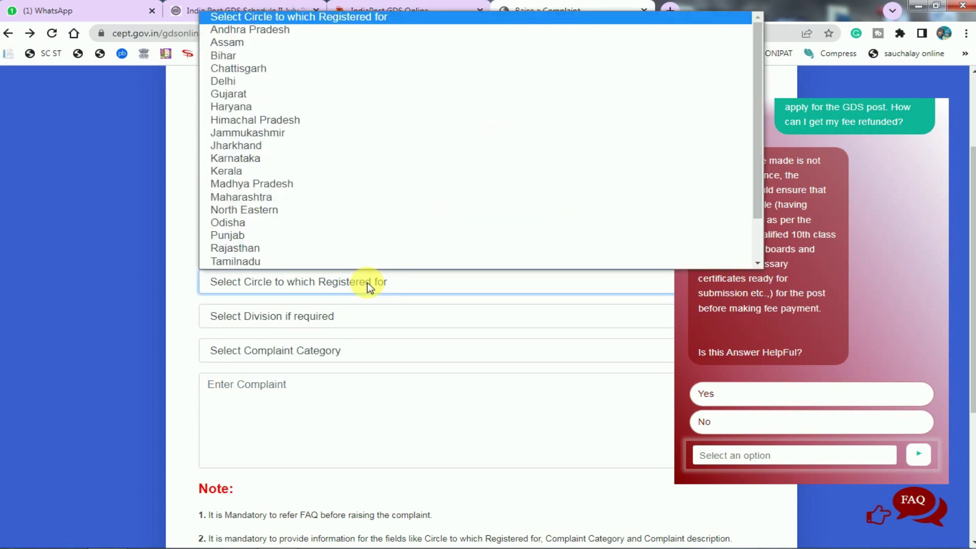
scroll(305, 223, "down", 1)
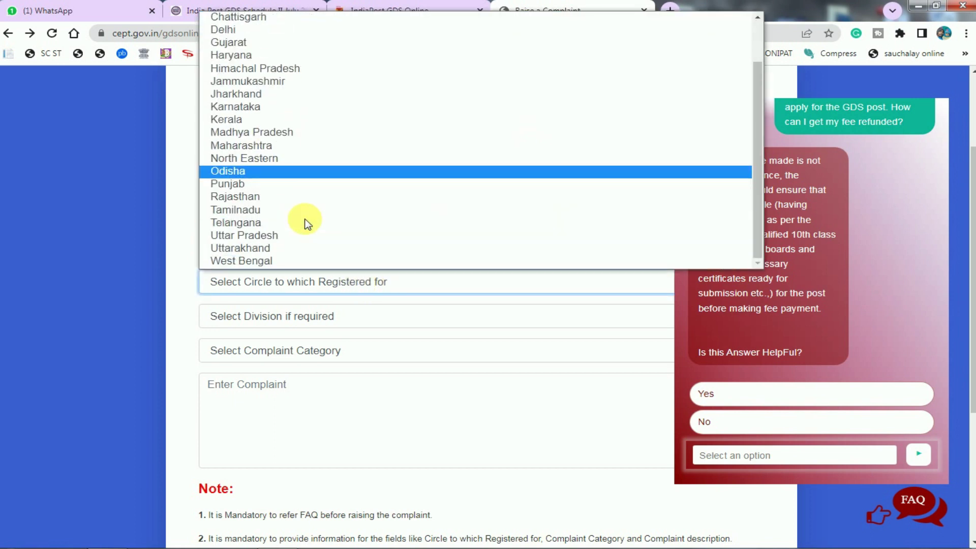
scroll(295, 157, "up", 1)
left_click(234, 45)
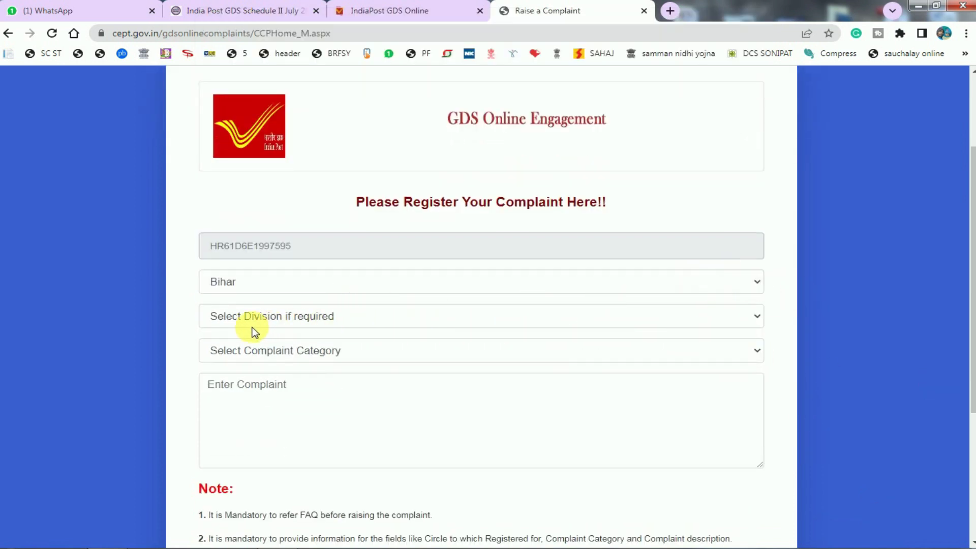
left_click(316, 318)
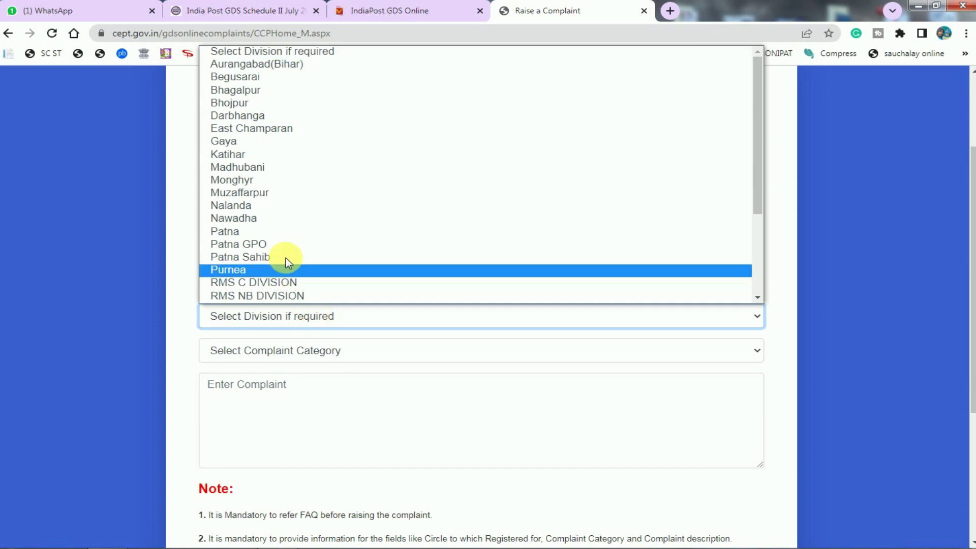
scroll(293, 198, "down", 3)
left_click(281, 235)
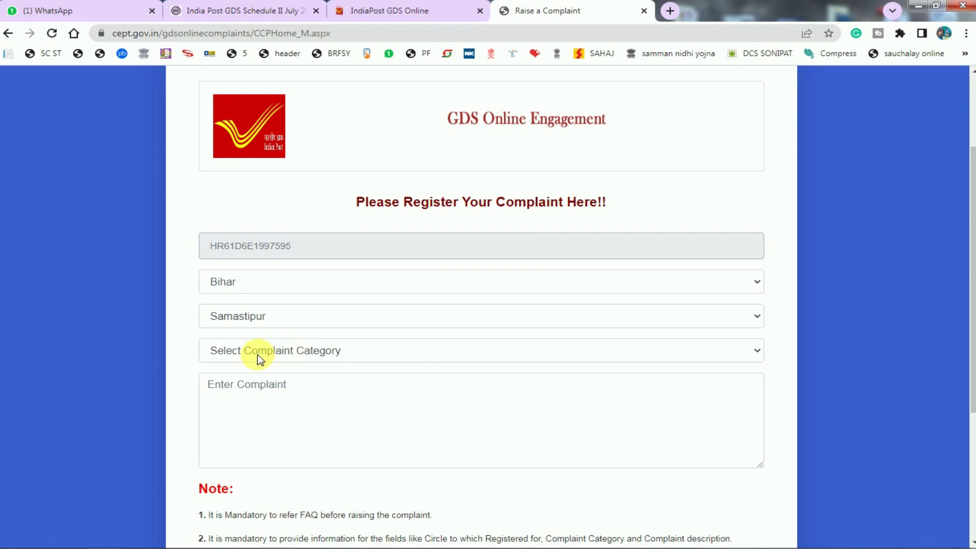
Set the complaint category to Fee Related.
left_click(321, 352)
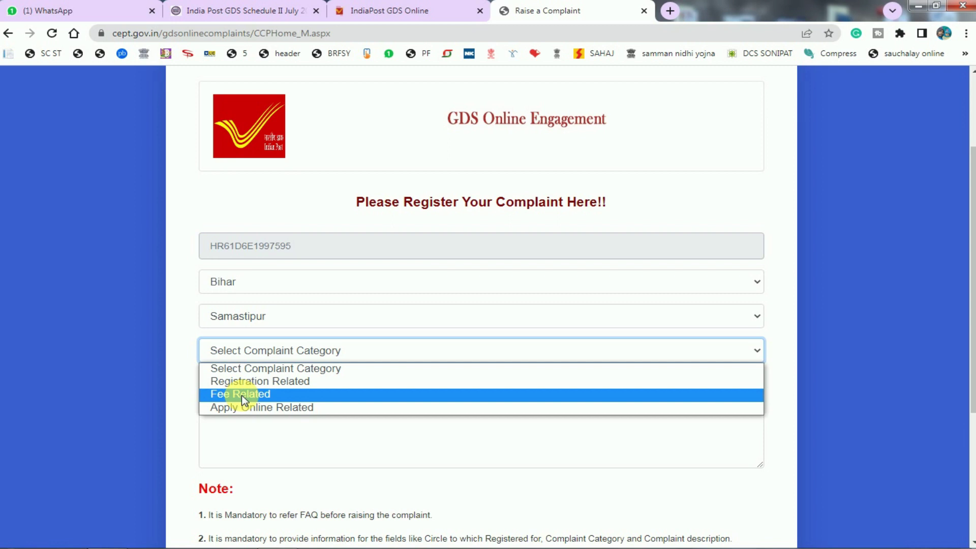
left_click(278, 396)
left_click(188, 394)
Paste the complaint about a challan payment stuck by a server issue, with blank Name, Registration, Mobile, Email, Transaction id and RRN No lines.
scroll(207, 399, "down", 1)
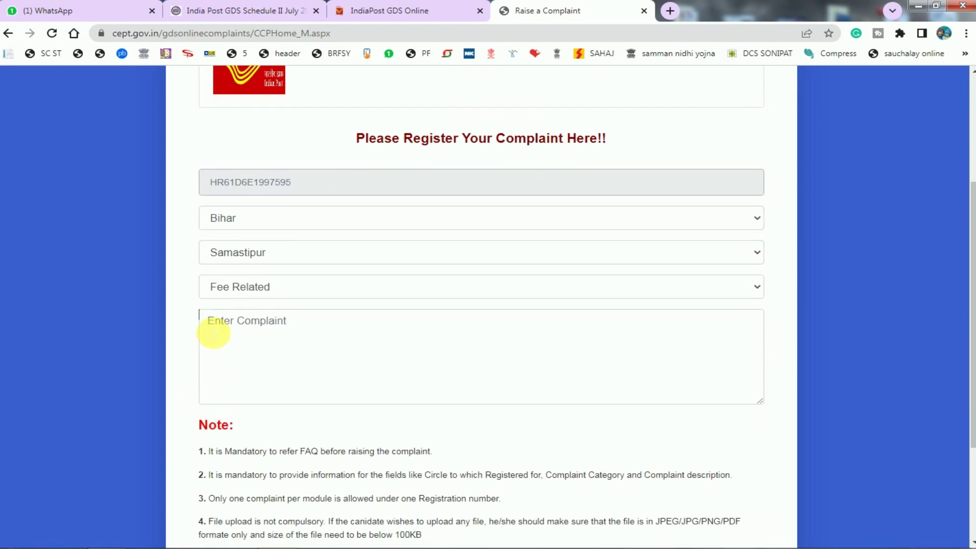
left_click(261, 353)
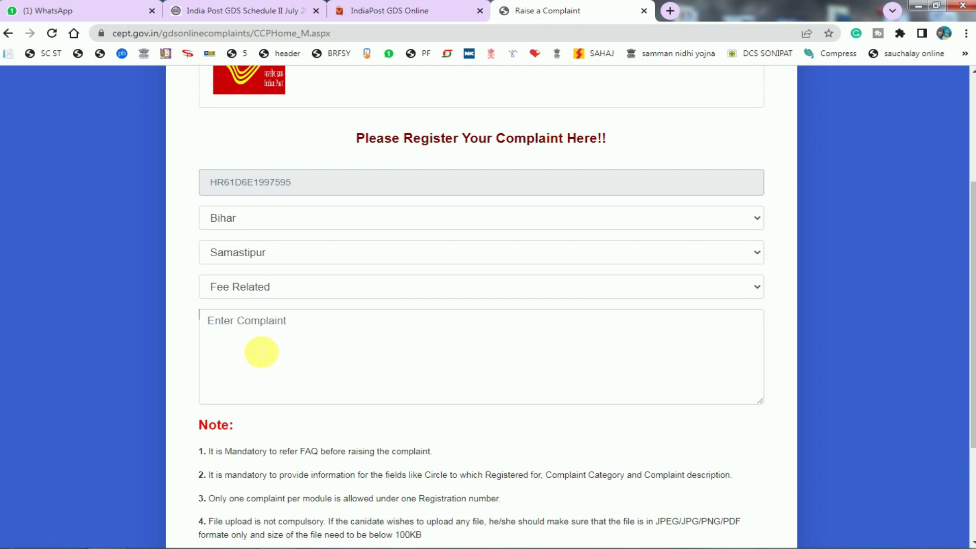
key("ctrl+v")
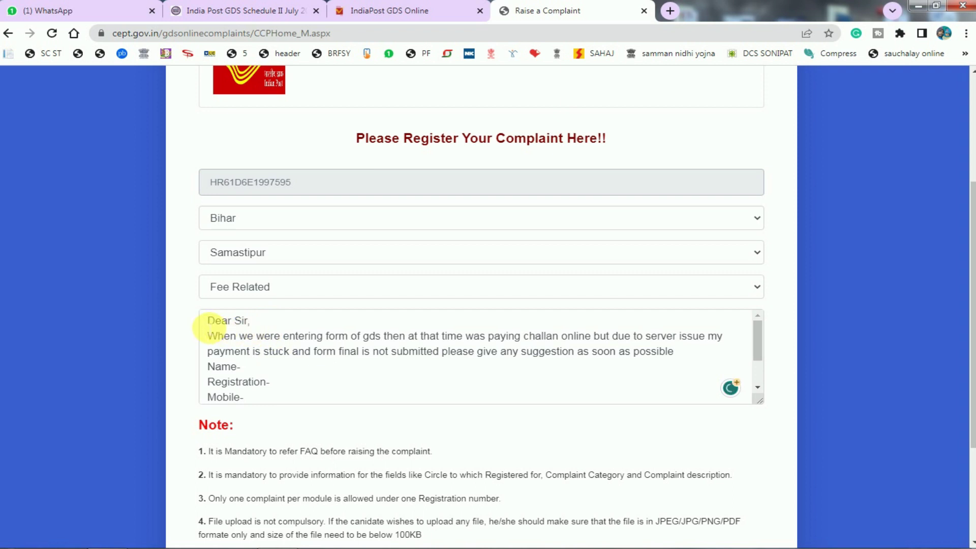
left_click_drag(209, 327, 245, 325)
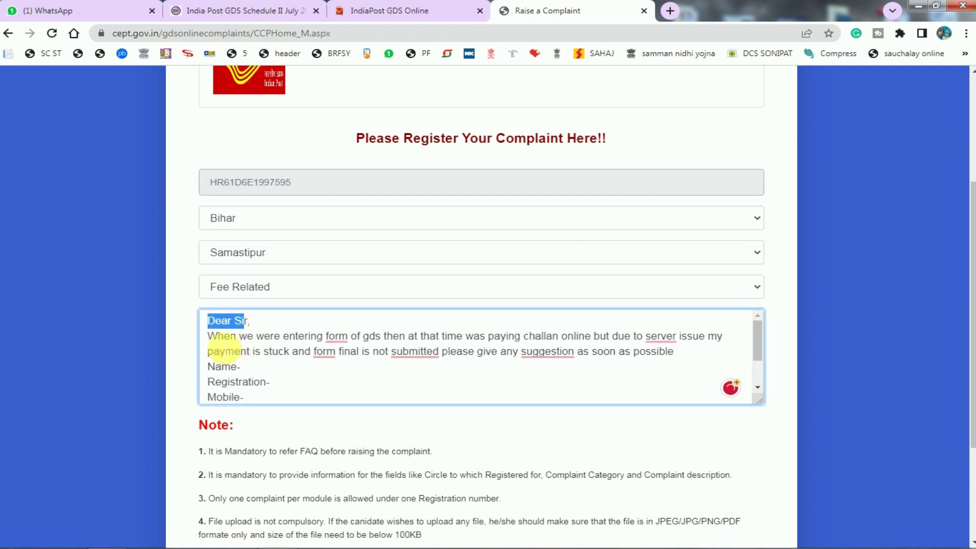
left_click(223, 347)
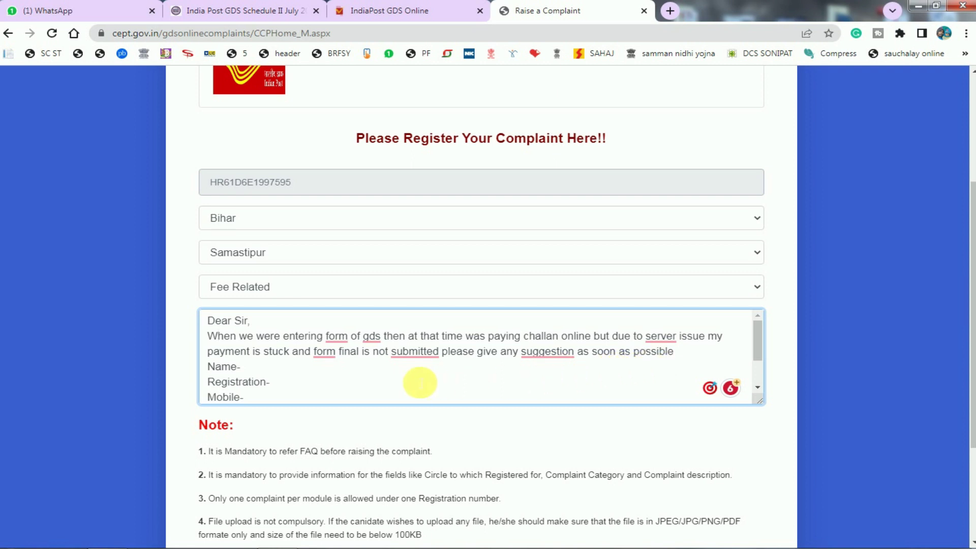
left_click_drag(213, 323, 257, 356)
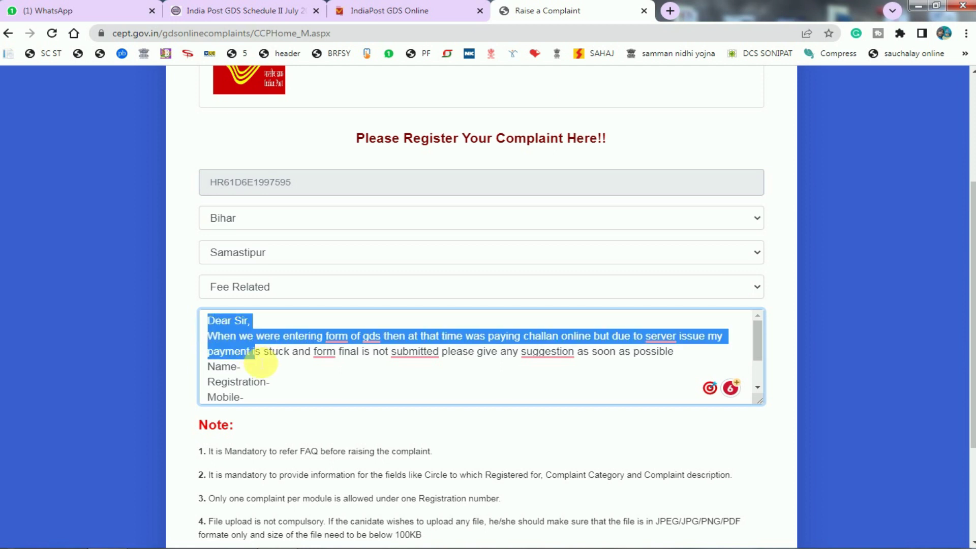
left_click(254, 360)
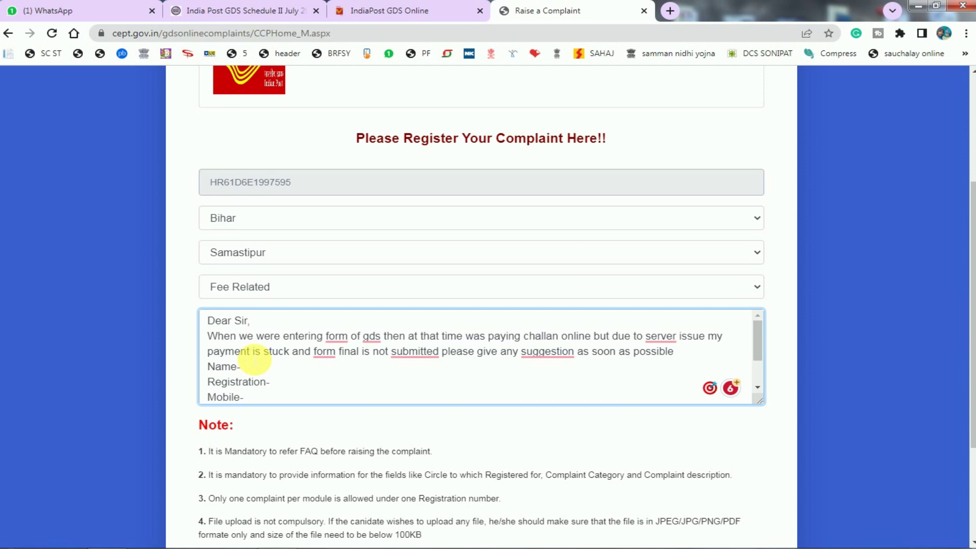
Copy the candidate's registration number from the form into the Registration line of the complaint text.
left_click(243, 367)
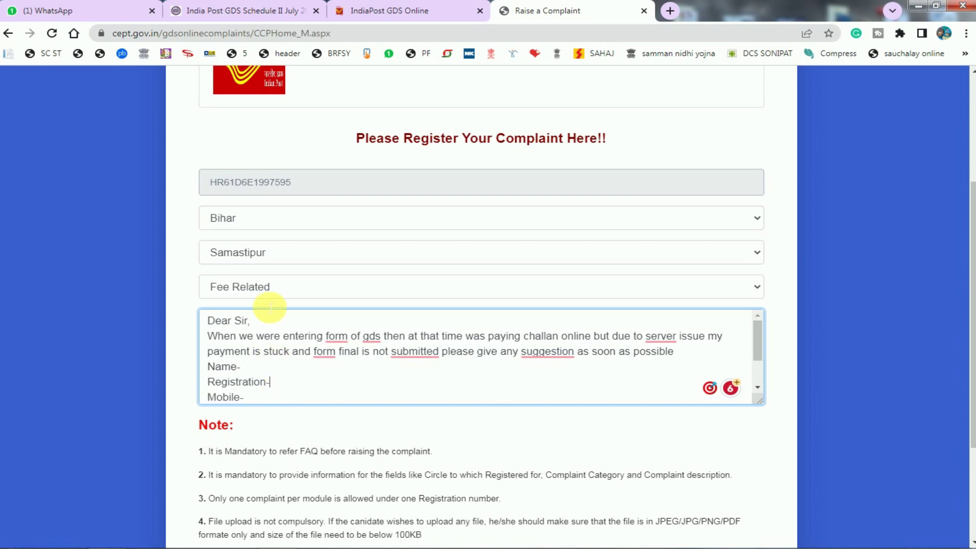
double_click(248, 183)
key("ctrl+c")
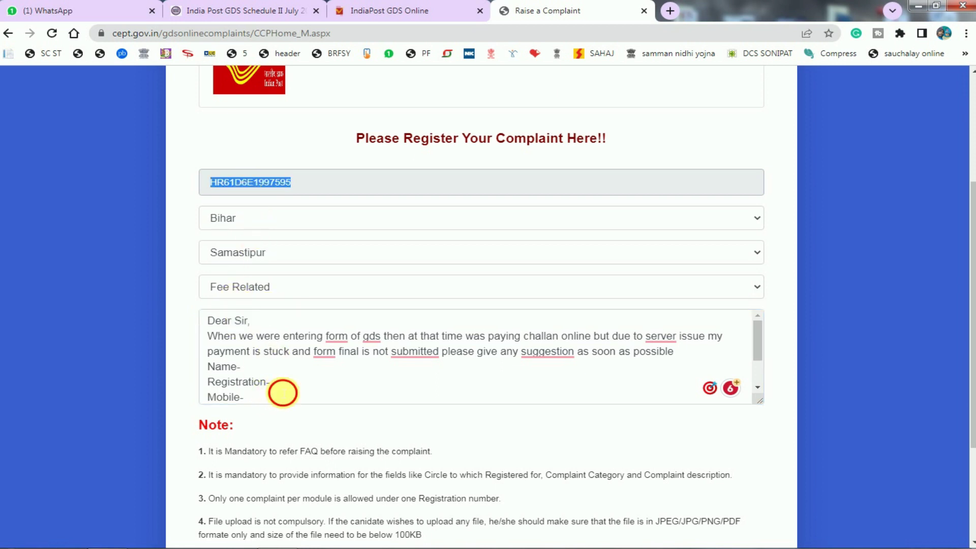
left_click(282, 388)
key("ctrl+v")
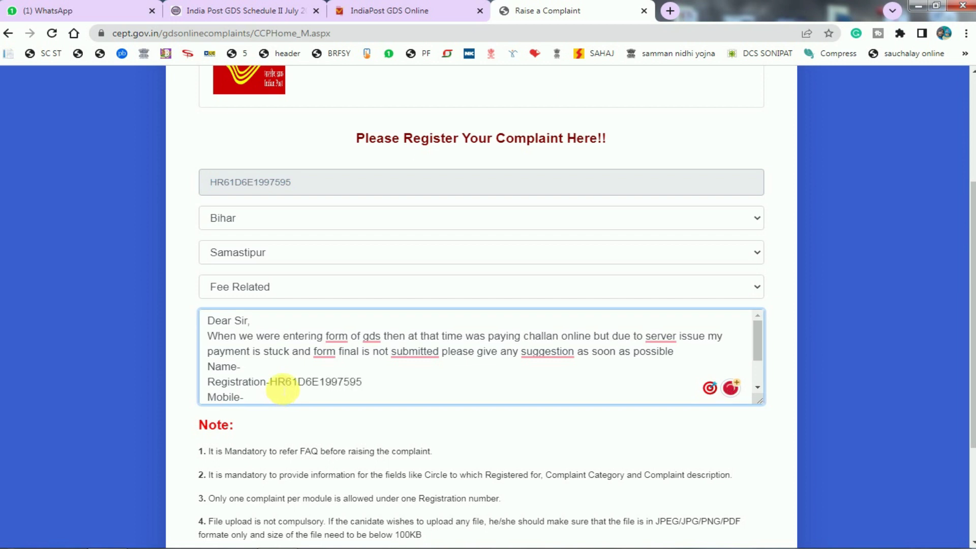
Review the Mobile, Email, Transaction id and RRN No lines of the complaint, the notes and the rest of the form.
scroll(280, 385, "down", 2)
left_click(264, 353)
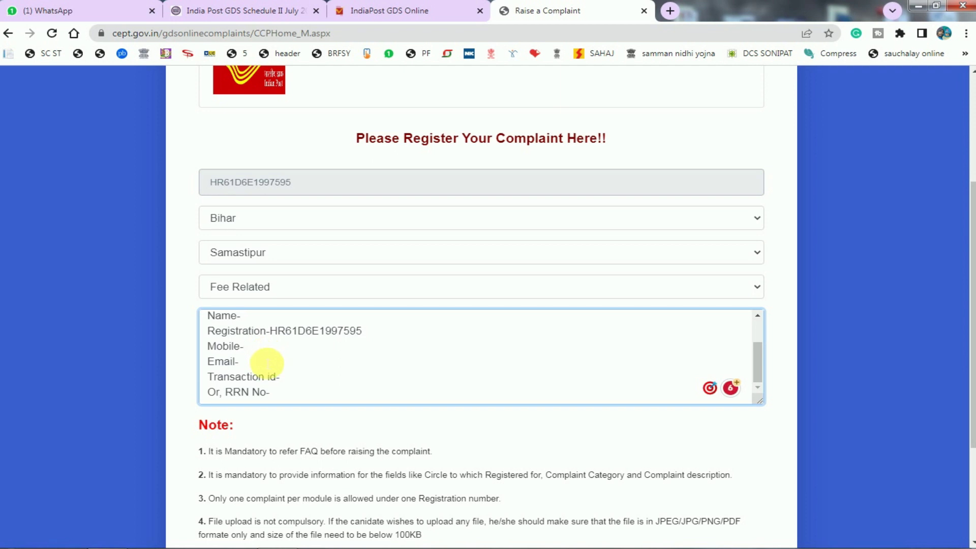
left_click(249, 364)
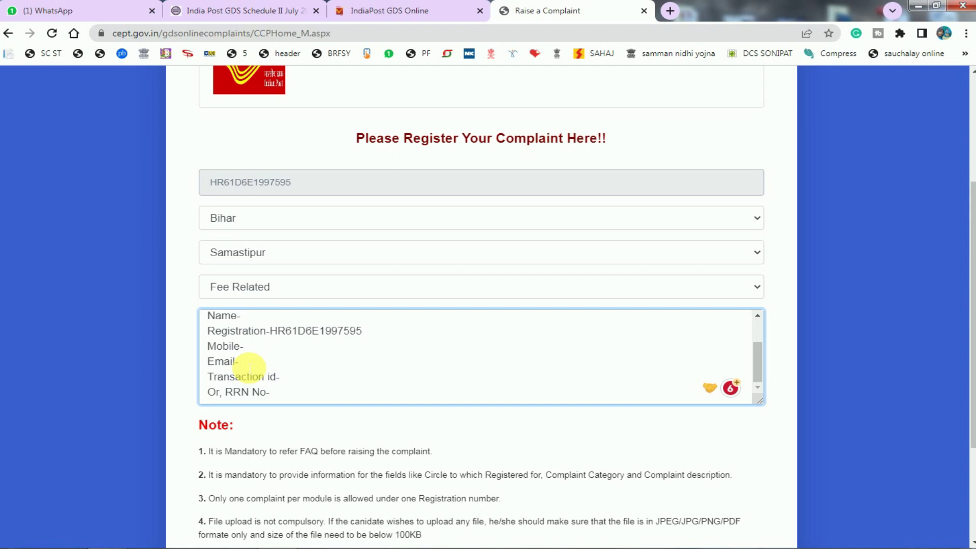
left_click(291, 384)
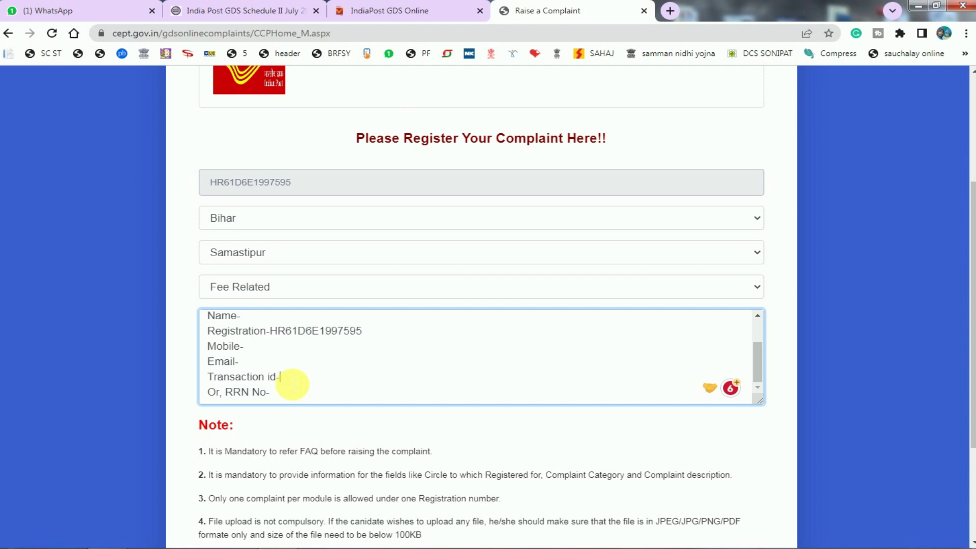
left_click(289, 399)
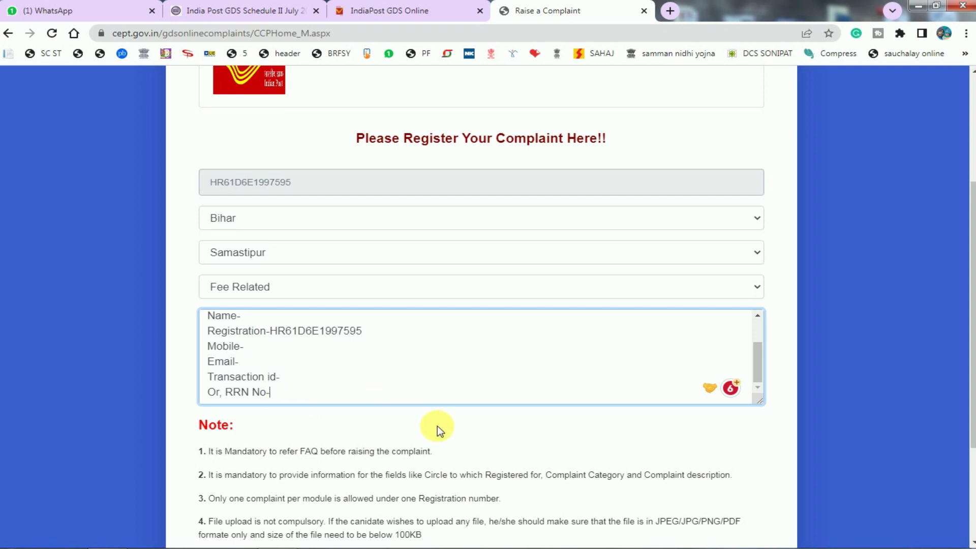
scroll(867, 355, "down", 3)
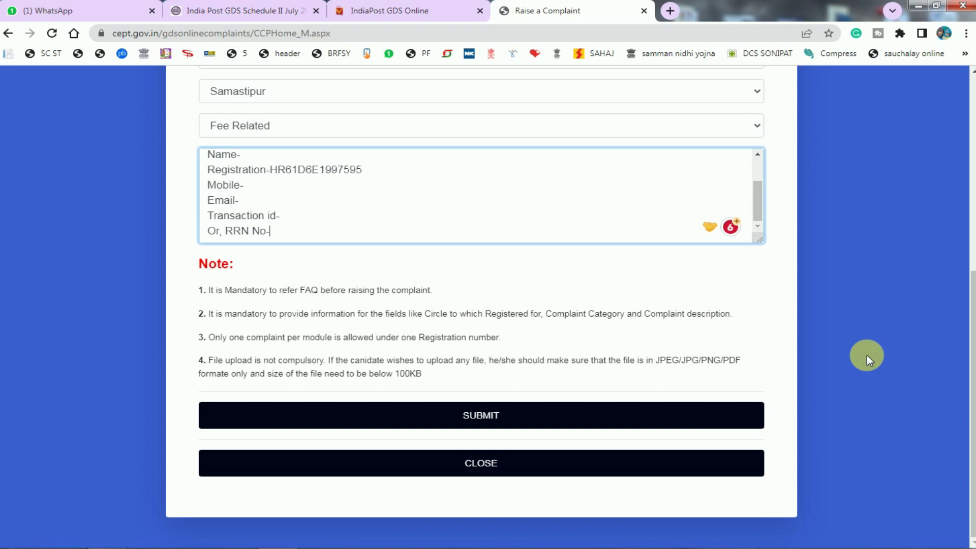
left_click(510, 431)
scroll(693, 355, "up", 1)
scroll(800, 304, "up", 3)
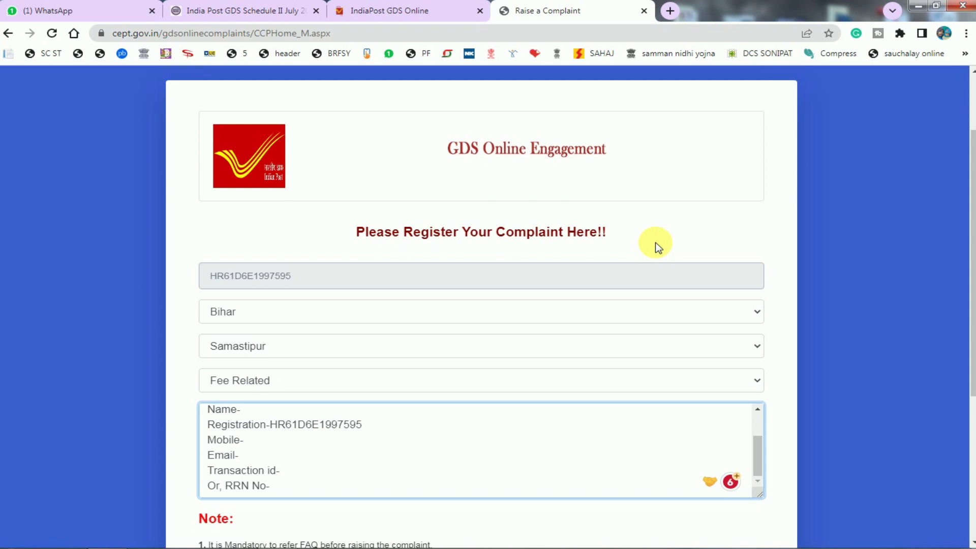
left_click(800, 373)
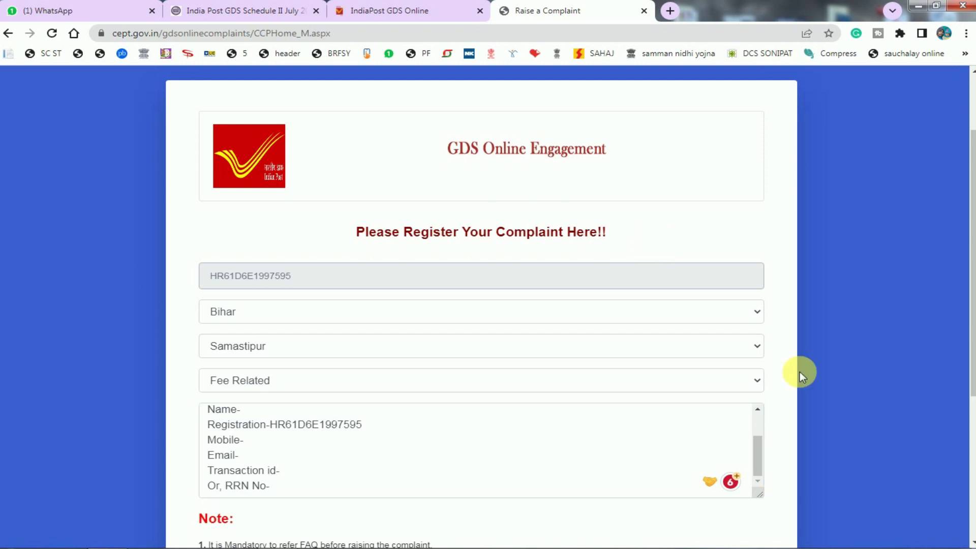